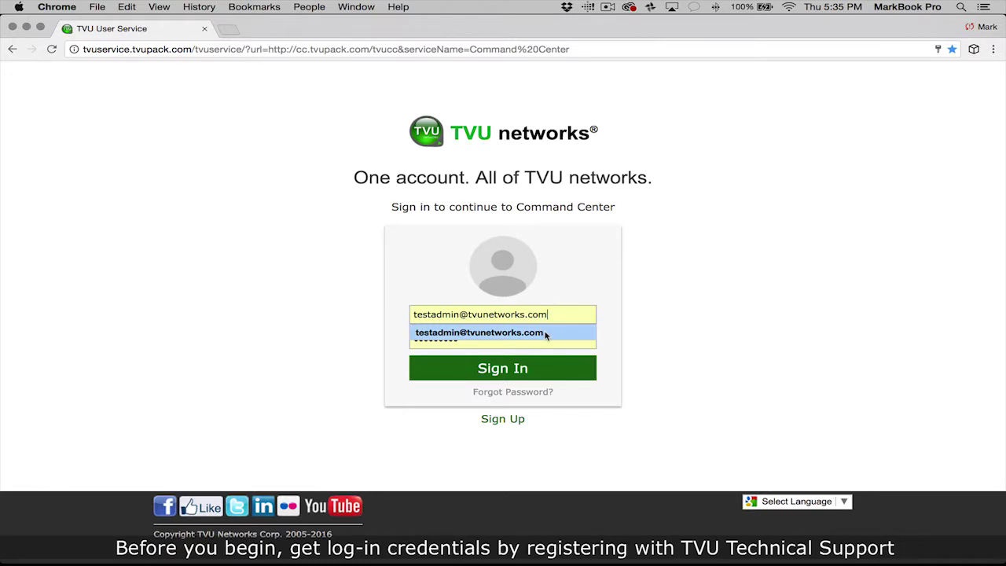
# - Sign in with the saved Chrome autofill login to reach the Home screen
pyautogui.click(547, 333)
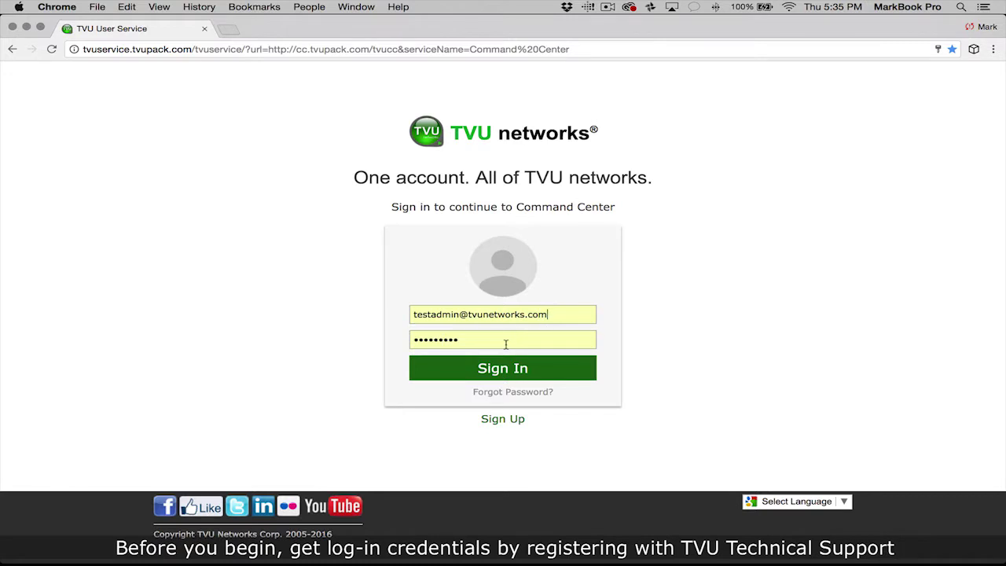
pyautogui.click(506, 343)
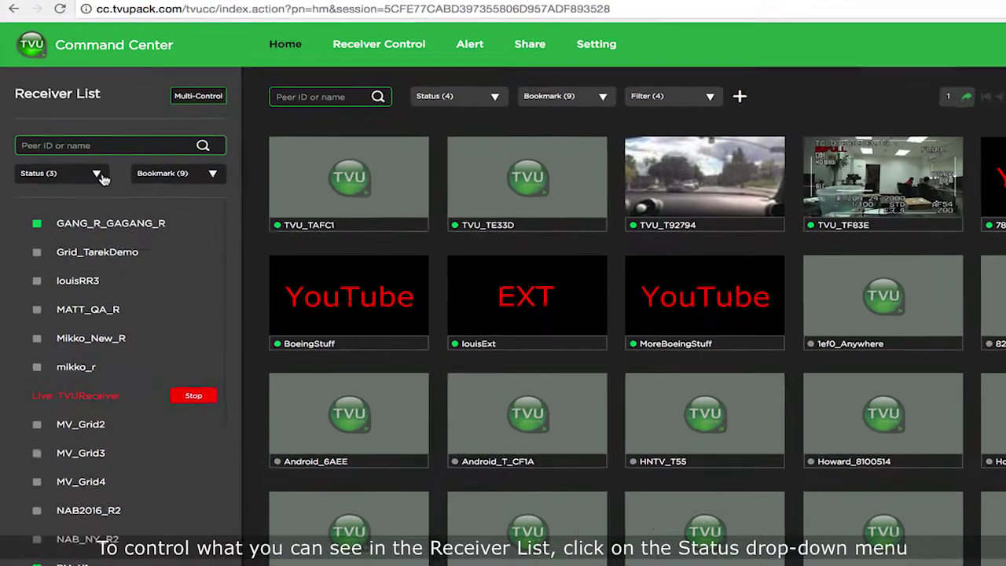
# - Uncheck Offline, Online and Live in the Status filter, then re-check all three
pyautogui.click(97, 170)
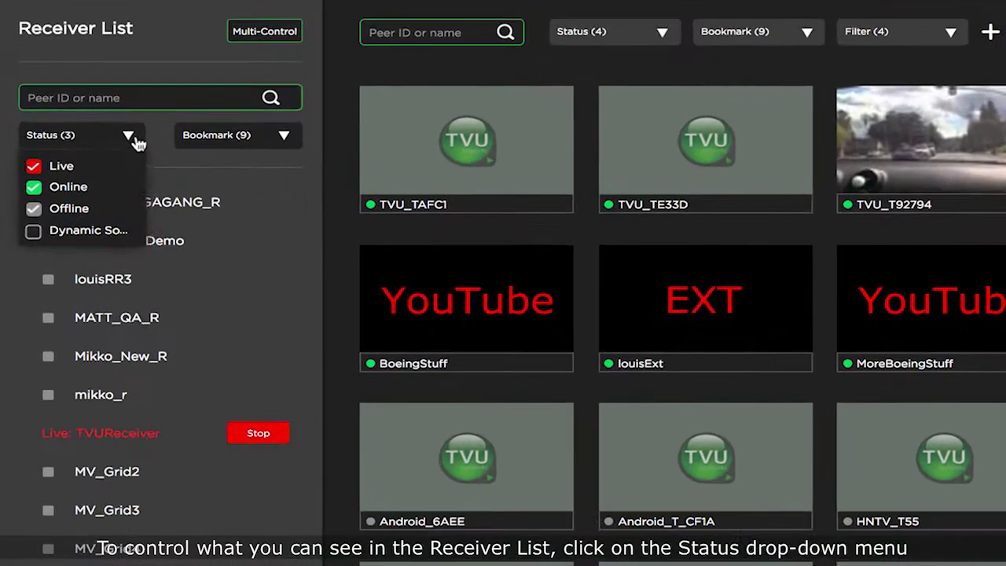
pyautogui.click(33, 209)
pyautogui.click(33, 187)
pyautogui.click(34, 166)
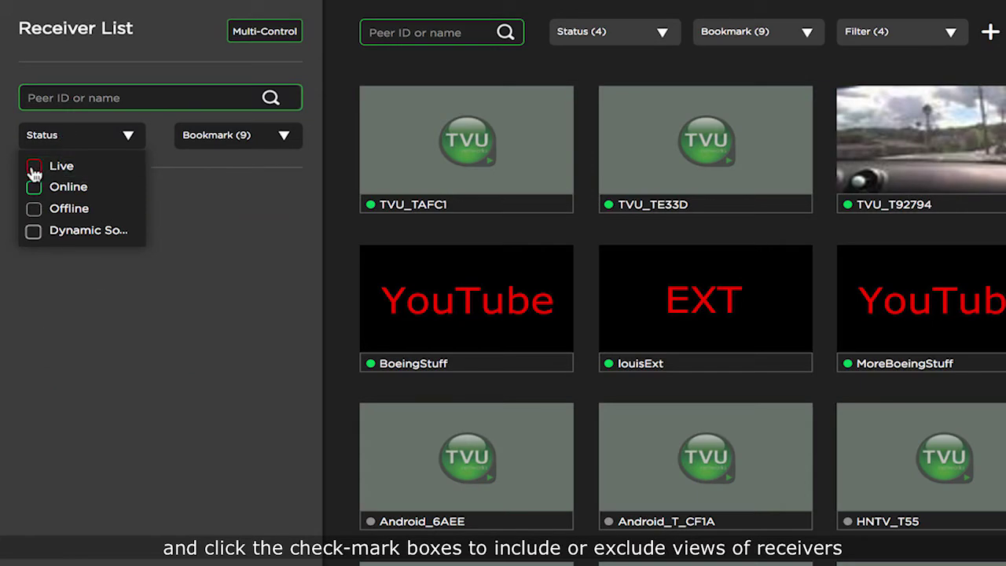
pyautogui.click(34, 166)
pyautogui.click(35, 189)
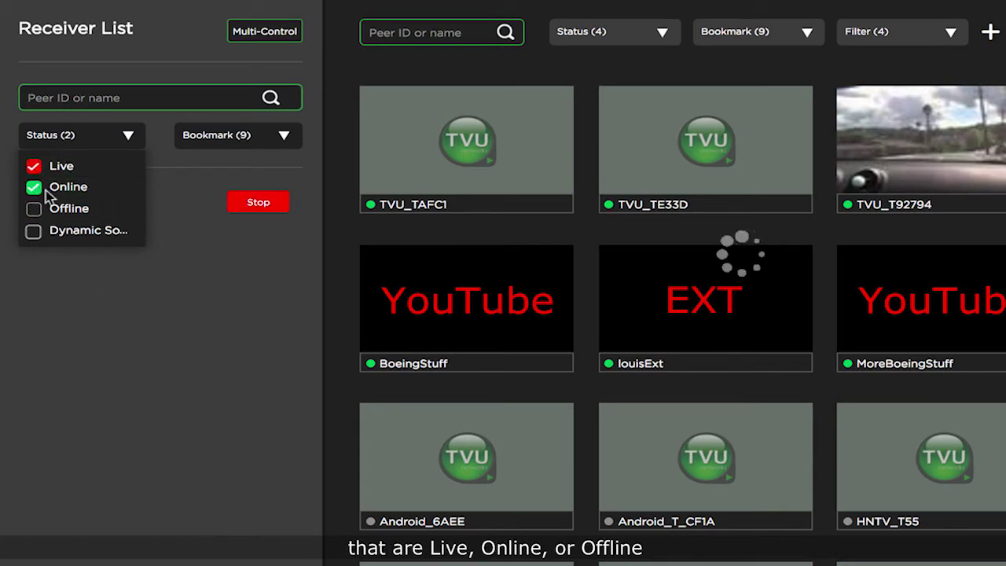
pyautogui.click(34, 209)
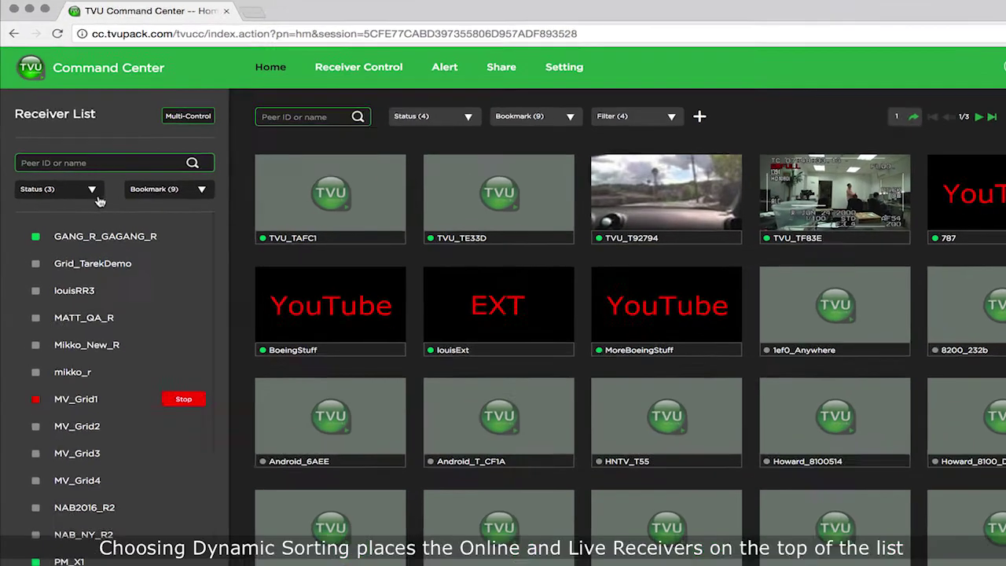
# - Enable Dynamic Sorting in the Status filter so online and live receivers list first
pyautogui.click(82, 189)
pyautogui.click(98, 276)
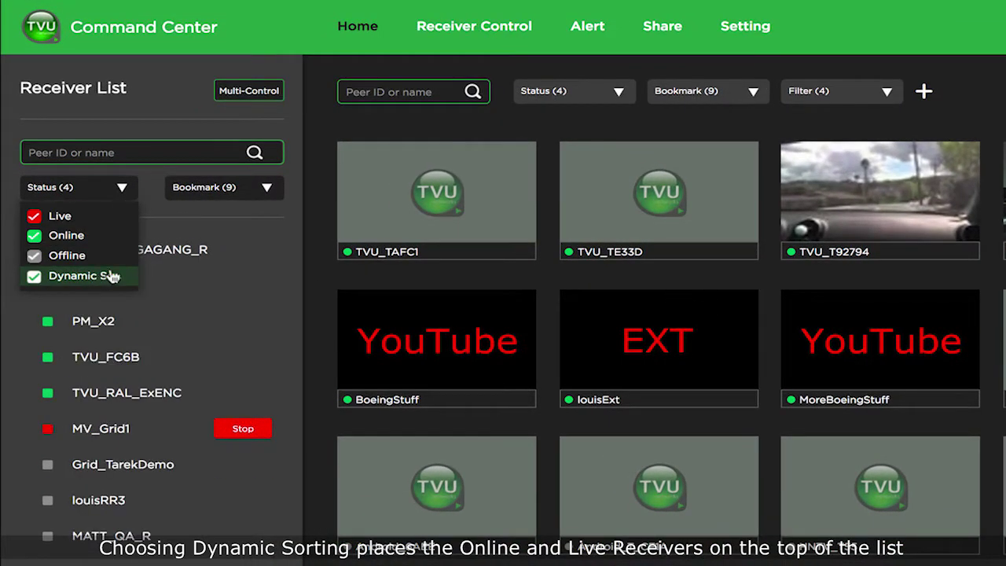
pyautogui.click(300, 305)
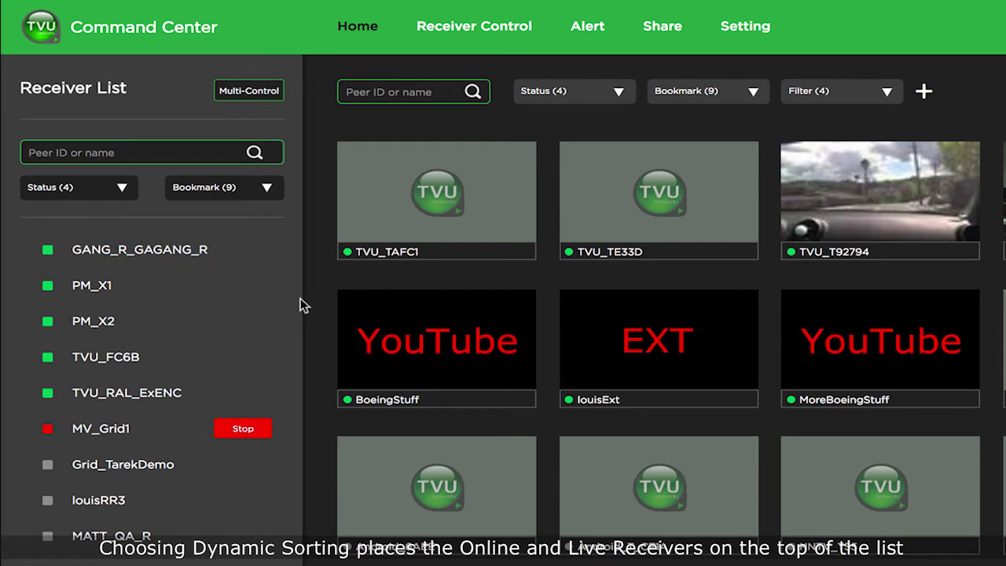
# - Browse the receiver bookmarks list, then search the receivers for PM_X1
pyautogui.click(267, 189)
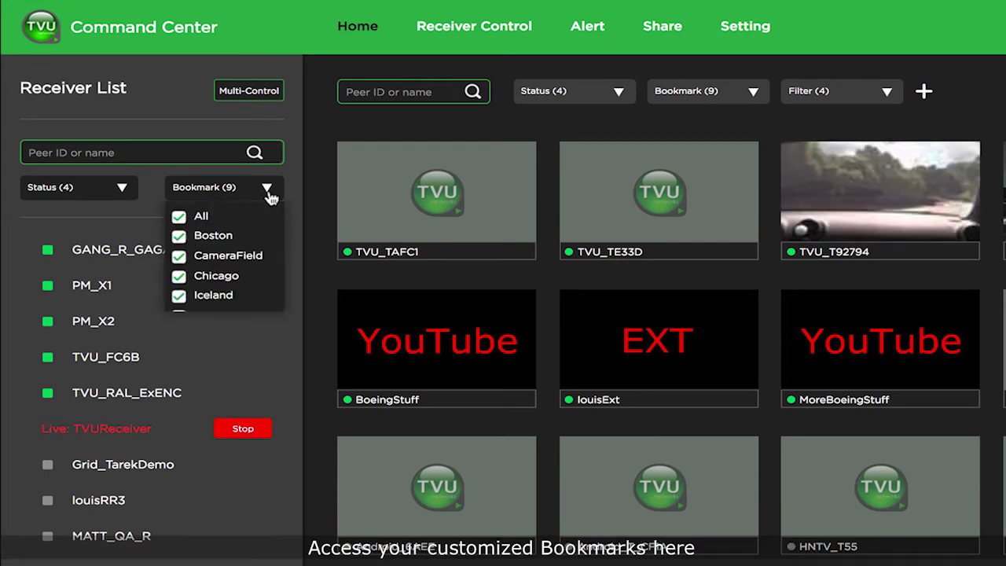
pyautogui.scroll(-2, 265, 262)
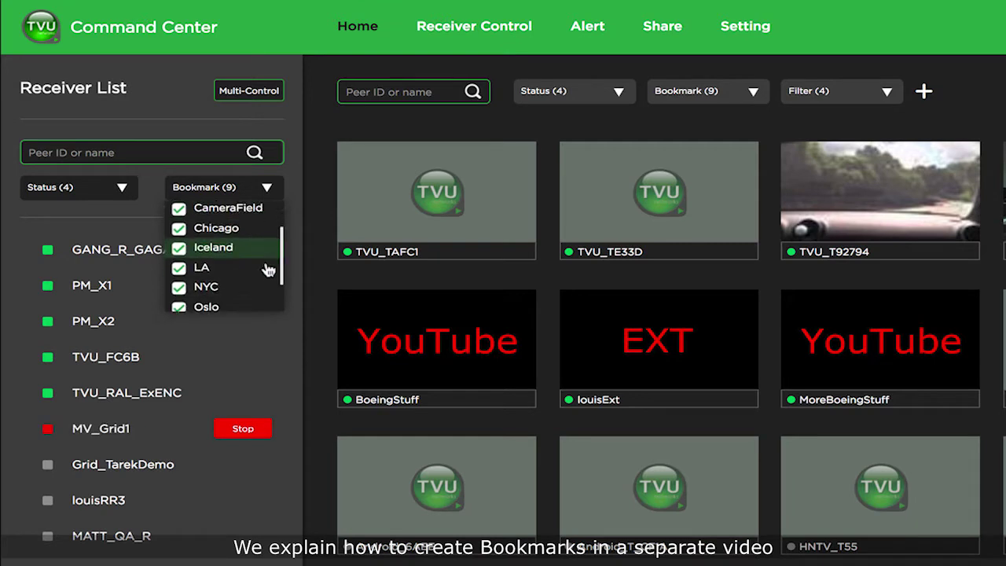
pyautogui.scroll(-3, 267, 269)
pyautogui.click(181, 155)
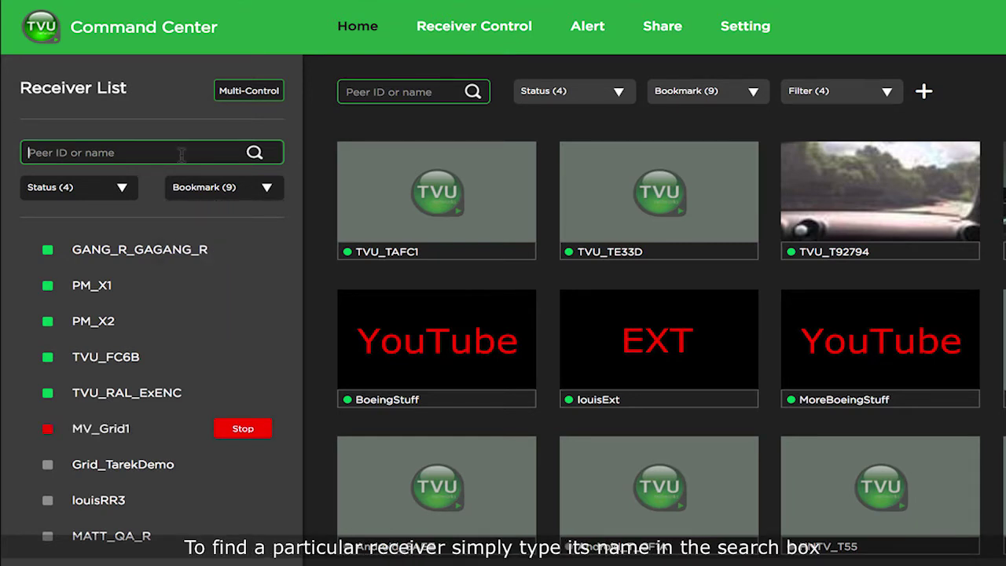
pyautogui.write('PM_X1')
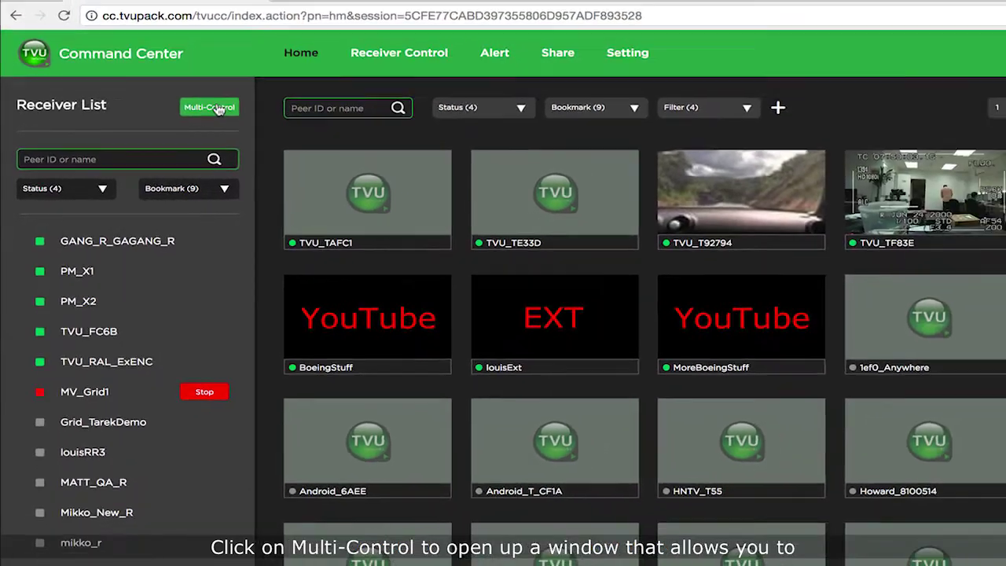
# - Select MV_Grid1 and GANG_R_GAGANG_R for Multi-Control monitoring, then close that window
pyautogui.click(263, 93)
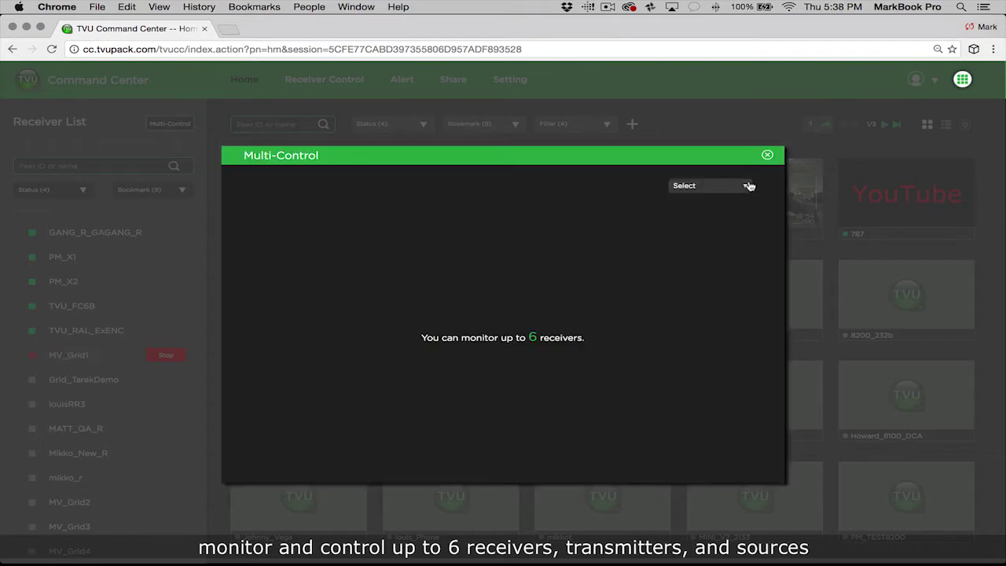
pyautogui.click(745, 185)
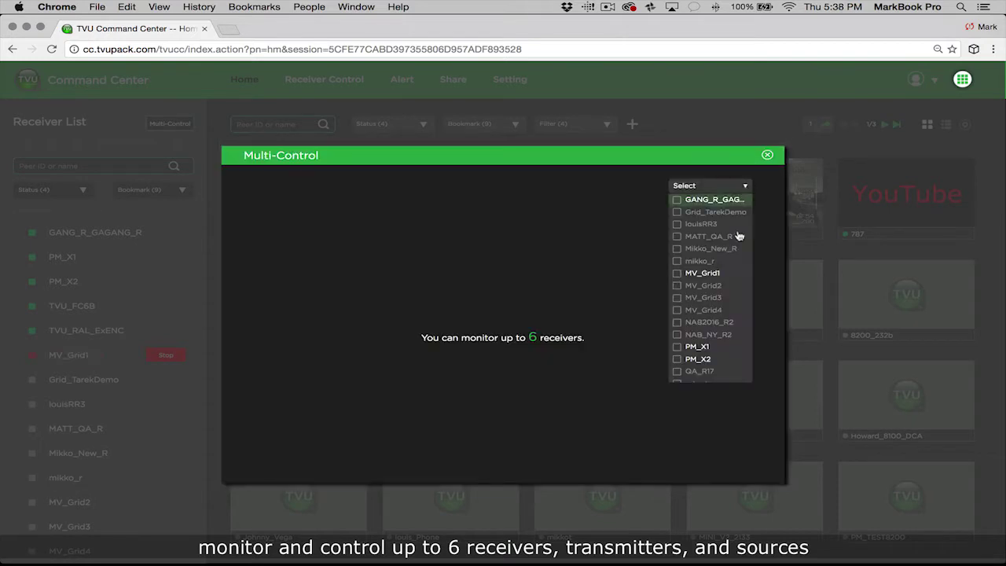
pyautogui.click(679, 275)
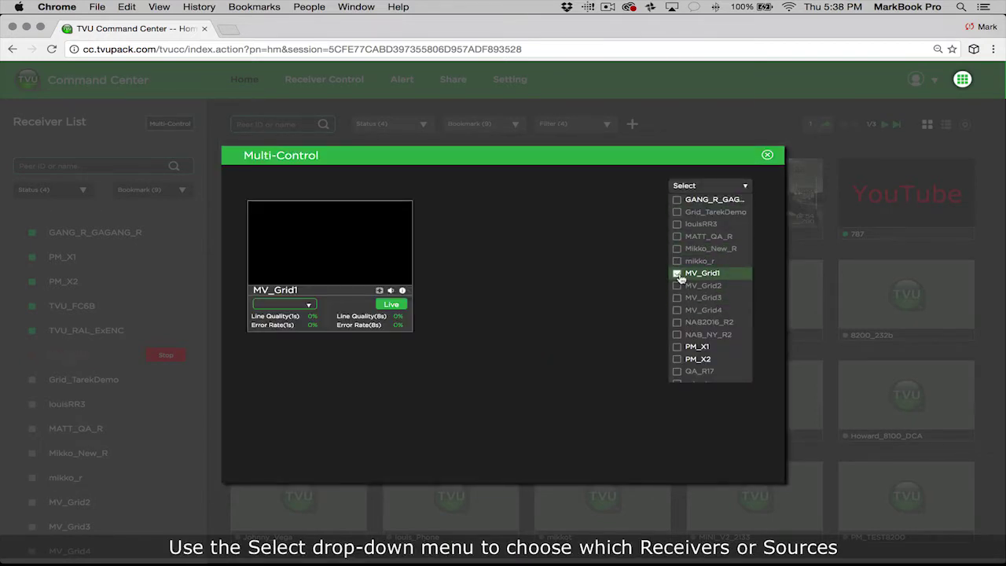
pyautogui.click(677, 199)
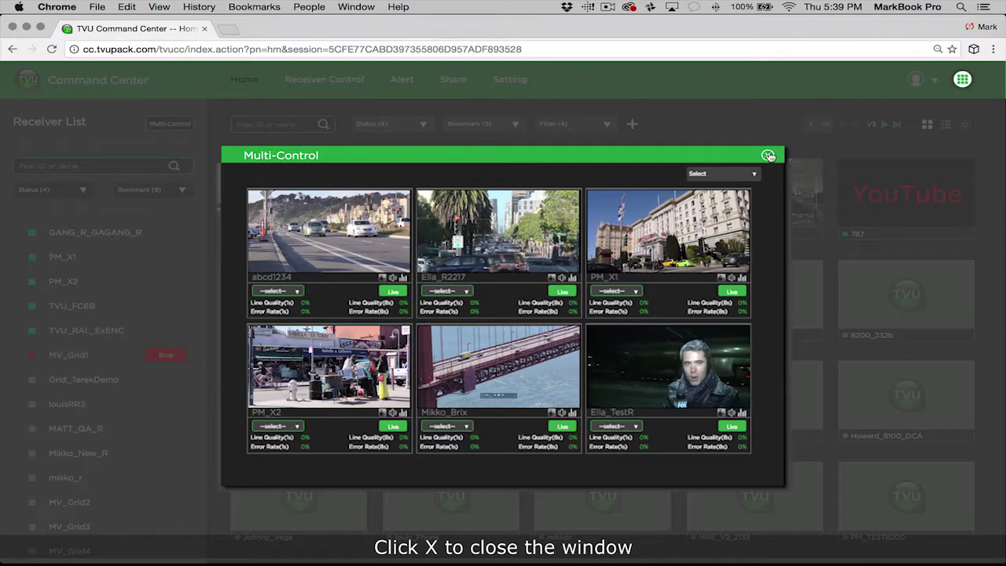
pyautogui.click(765, 154)
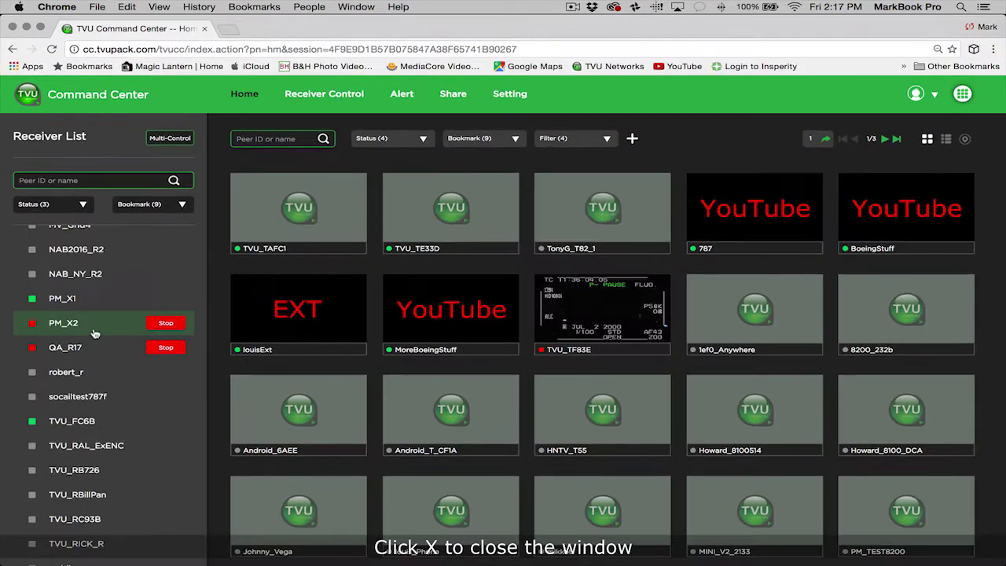
# - In PM_X2's Receiver Control, keep the 1.2Mb/s graph scale, set latency 6.9 s and bitrate 4552 kbps
pyautogui.click(94, 332)
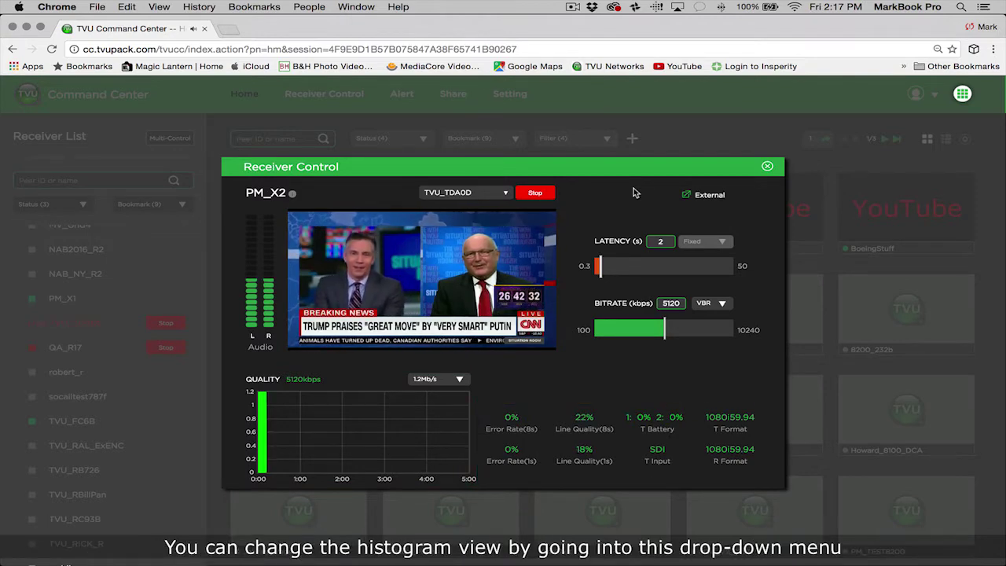
pyautogui.click(460, 379)
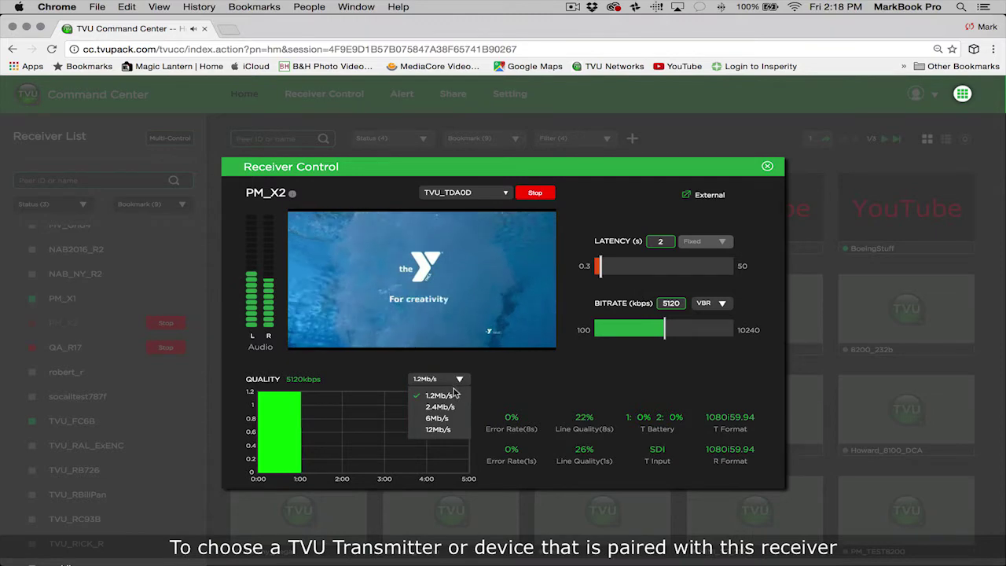
pyautogui.click(454, 394)
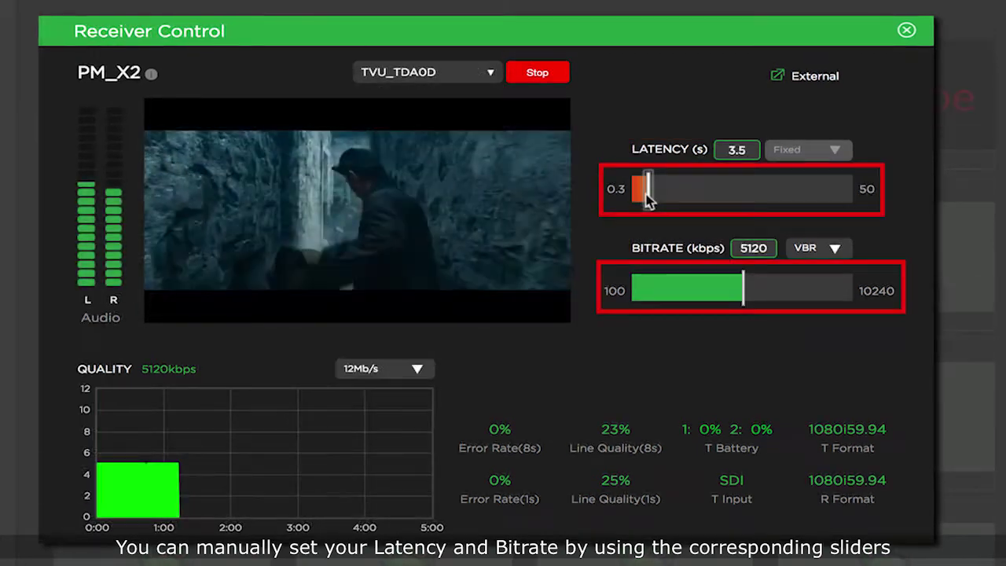
pyautogui.moveTo(649, 198); pyautogui.dragTo(663, 197)
pyautogui.moveTo(743, 291); pyautogui.dragTo(729, 292)
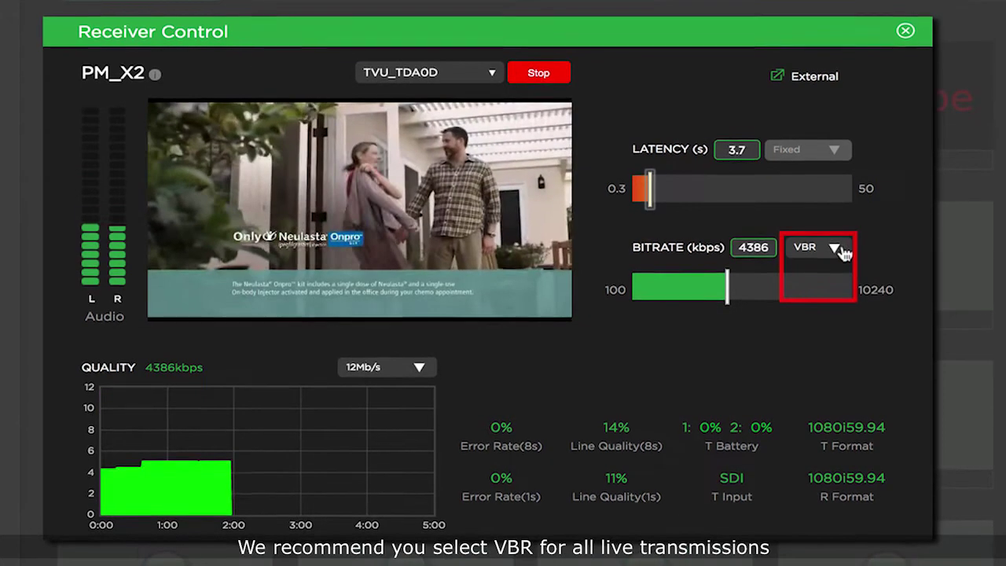
pyautogui.click(840, 249)
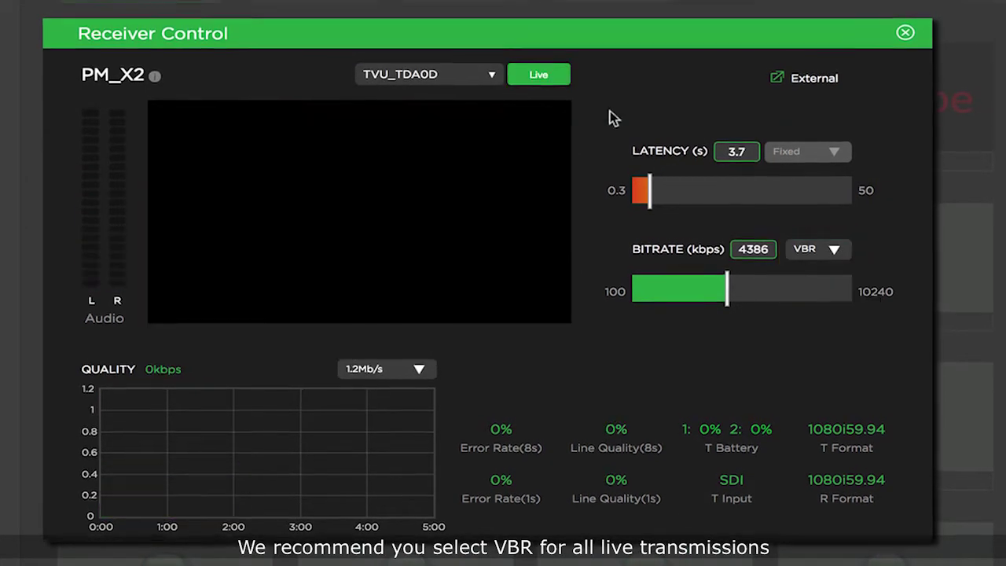
# - Stop PM_X2's live transmission and close its Receiver Control window
pyautogui.click(545, 75)
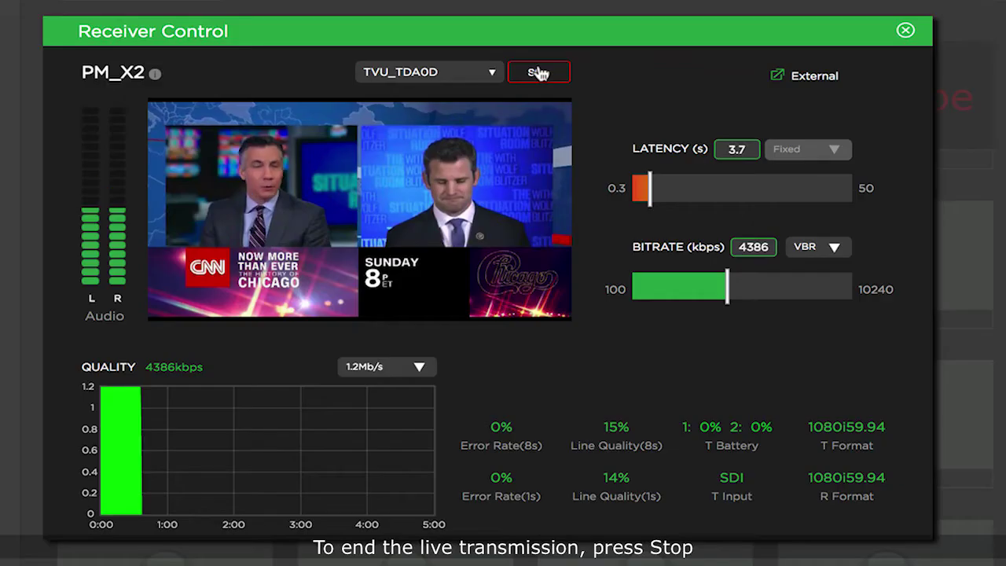
pyautogui.click(547, 75)
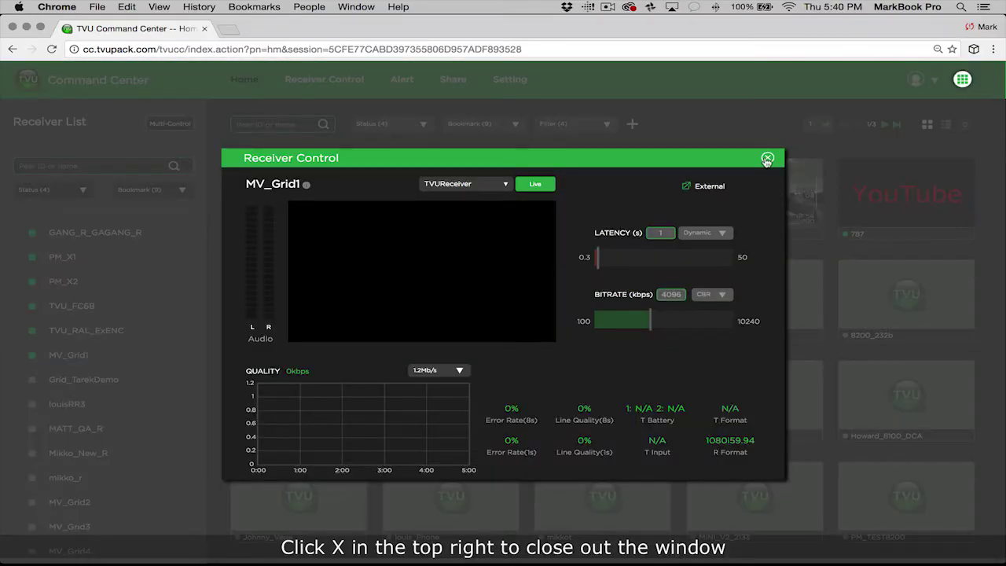
pyautogui.click(767, 159)
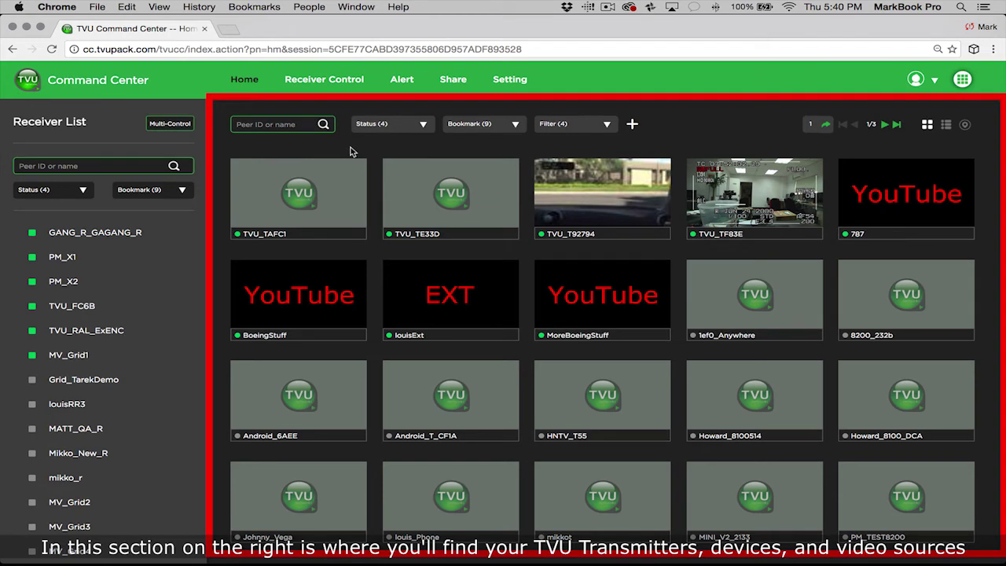
pyautogui.click(425, 126)
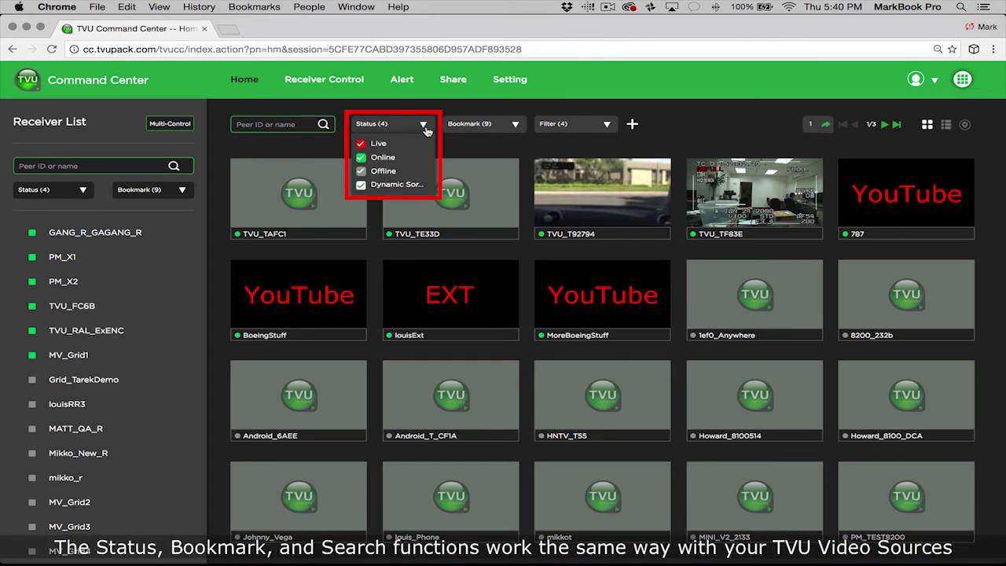
pyautogui.click(511, 126)
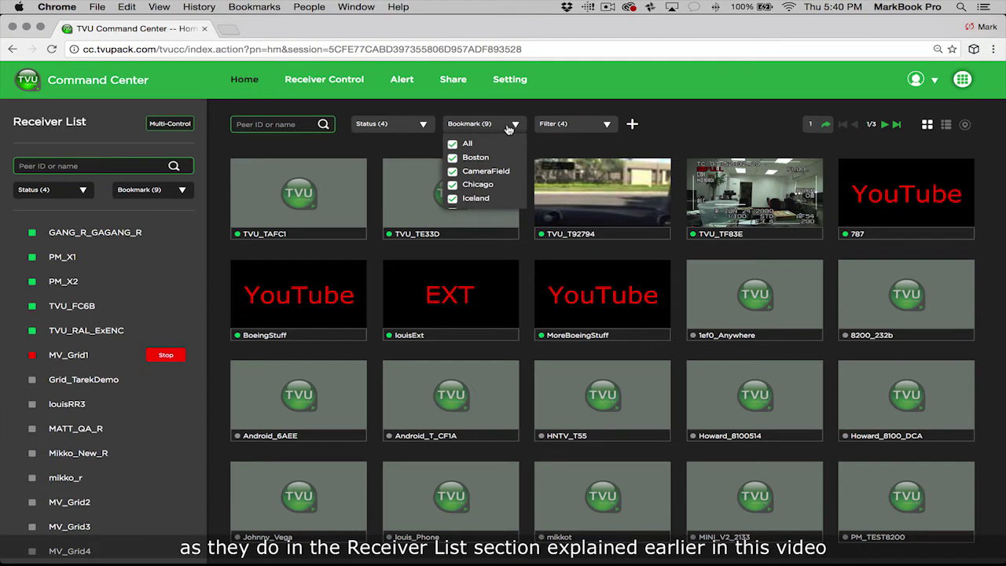
pyautogui.click(607, 125)
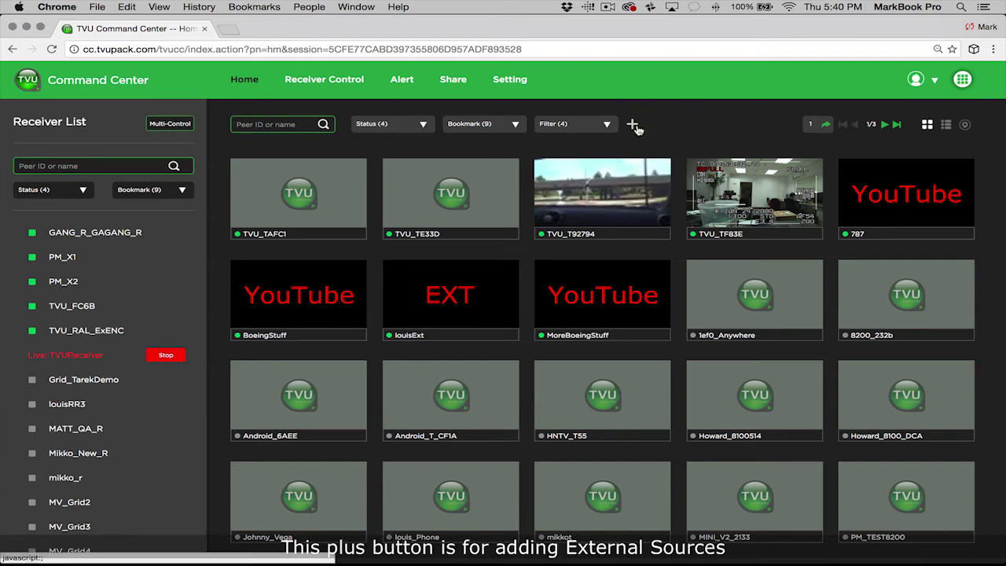
# - Begin adding a new external source with its type set to YouTube
pyautogui.click(632, 124)
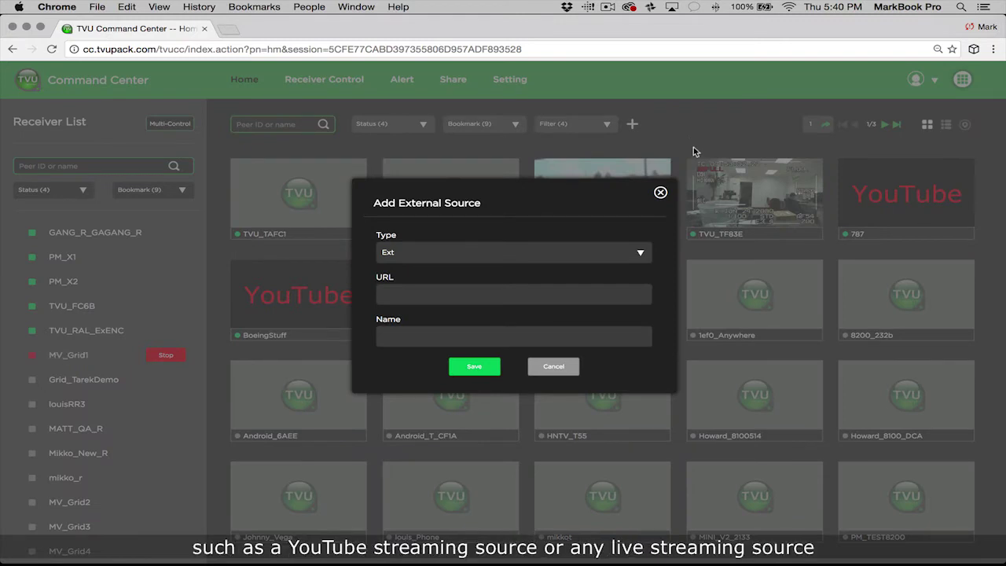
pyautogui.click(641, 255)
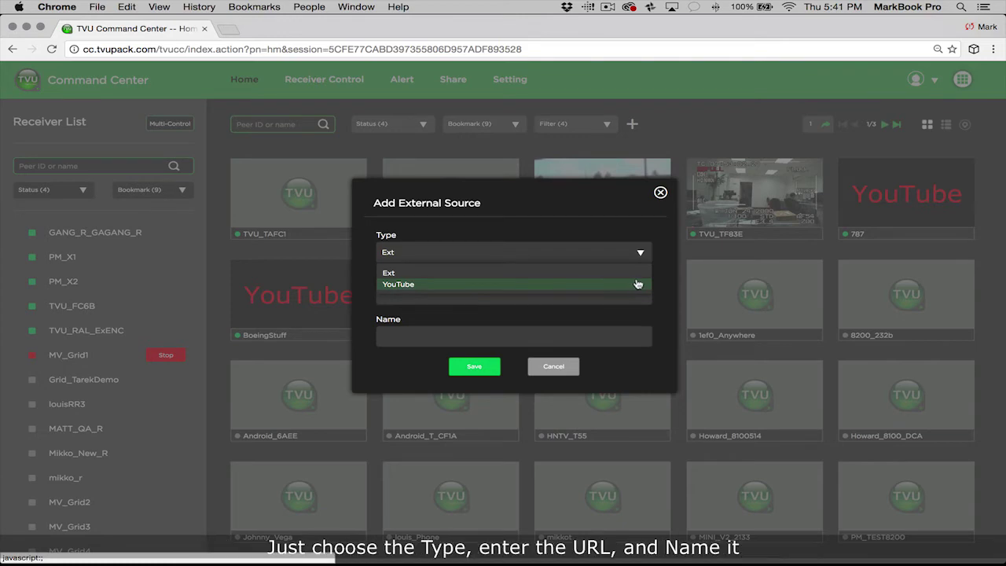
pyautogui.click(631, 284)
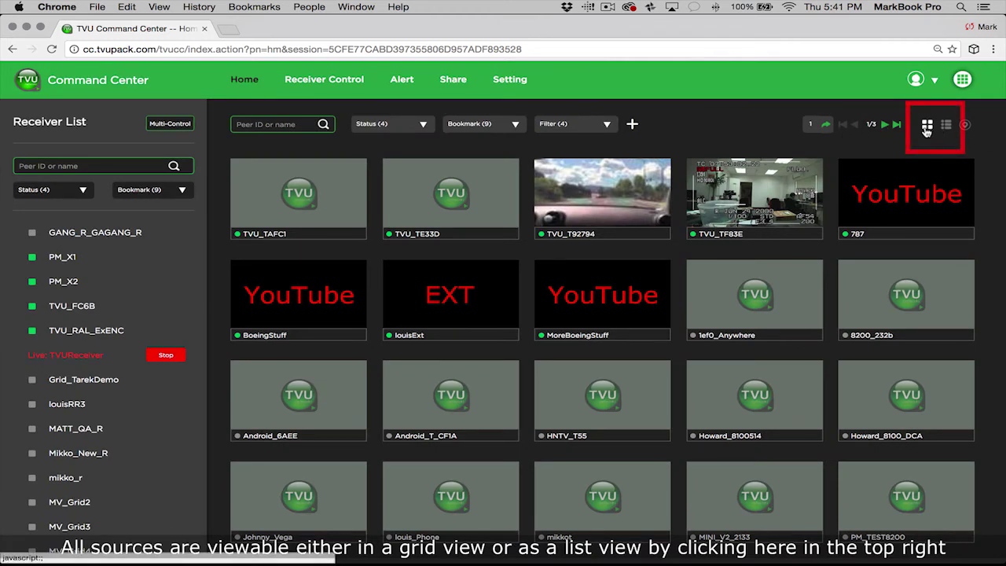
# - Display the sources as a list, scroll through it, then return to the thumbnail grid
pyautogui.click(947, 128)
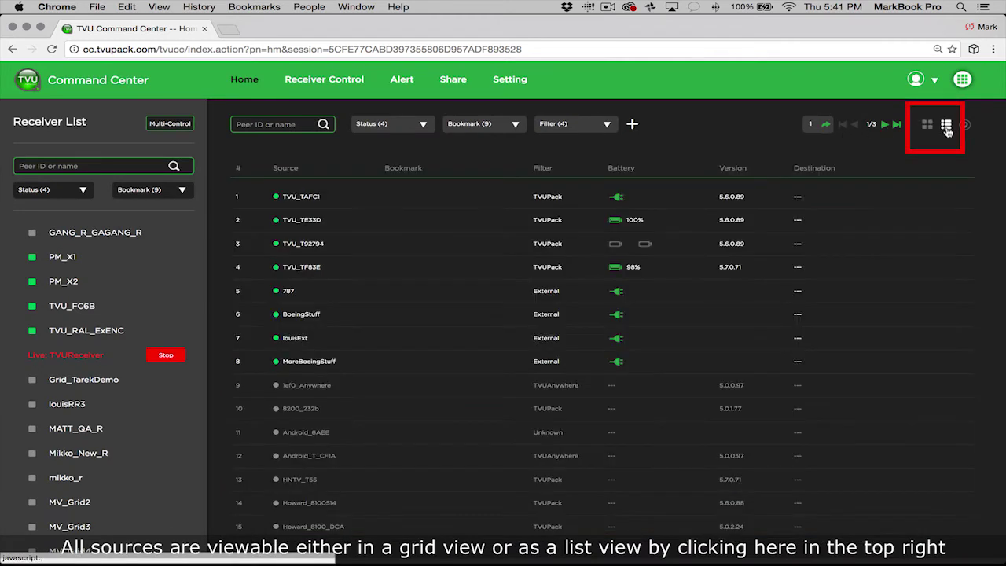
pyautogui.scroll(-1, 884, 298)
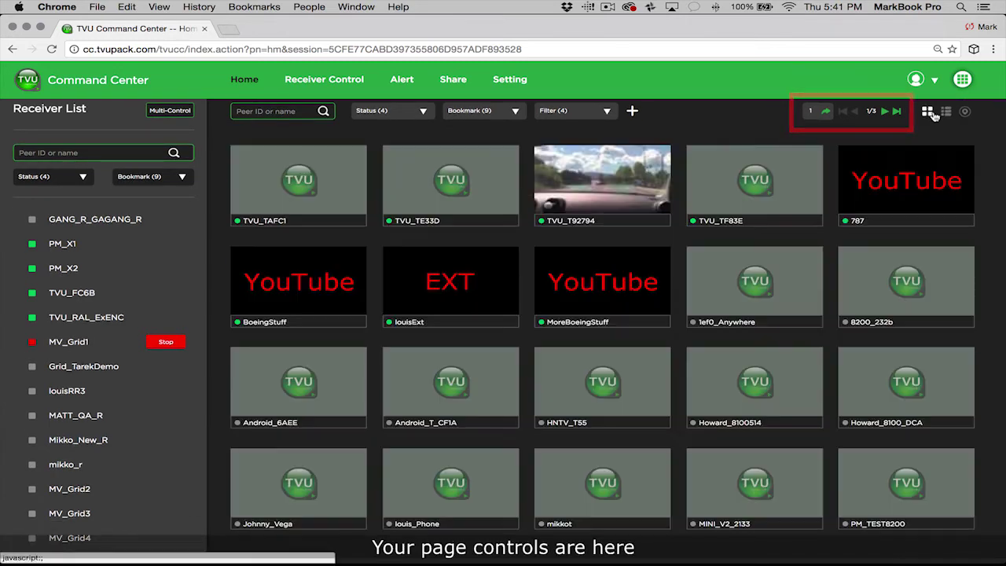
pyautogui.click(928, 116)
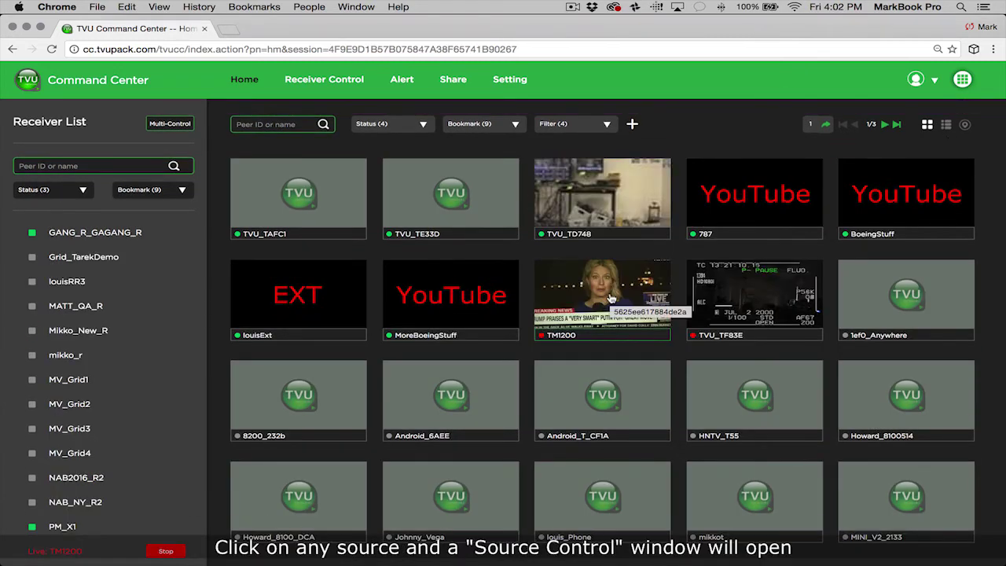
# - Send source TM1200 live to receiver PM_X2, then stop that transmission
pyautogui.click(609, 297)
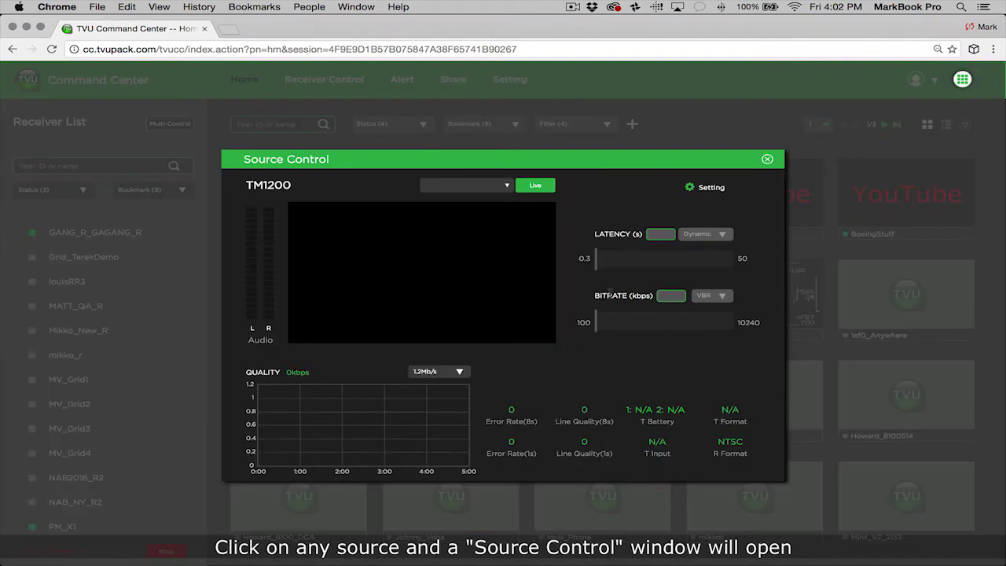
pyautogui.click(534, 187)
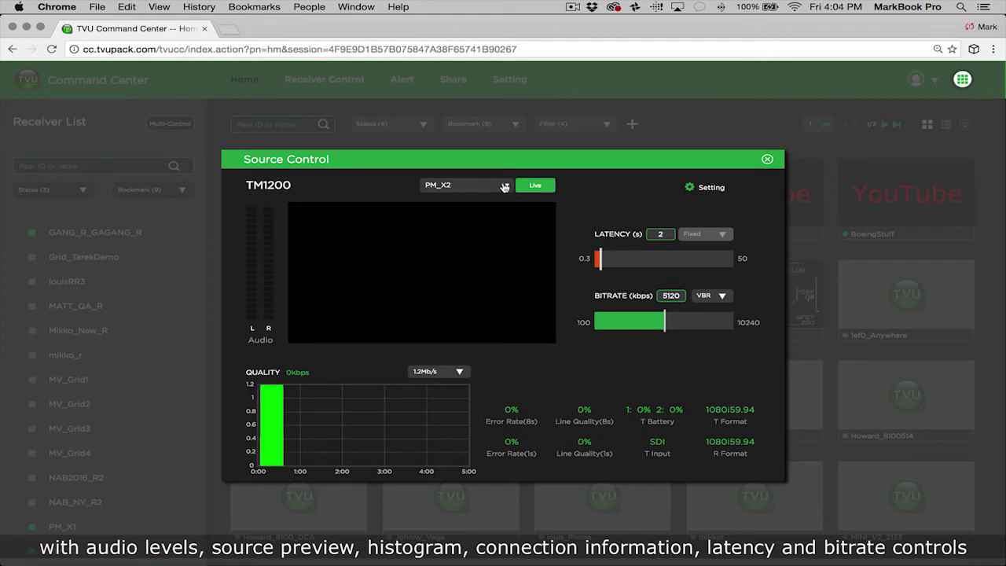
pyautogui.click(505, 186)
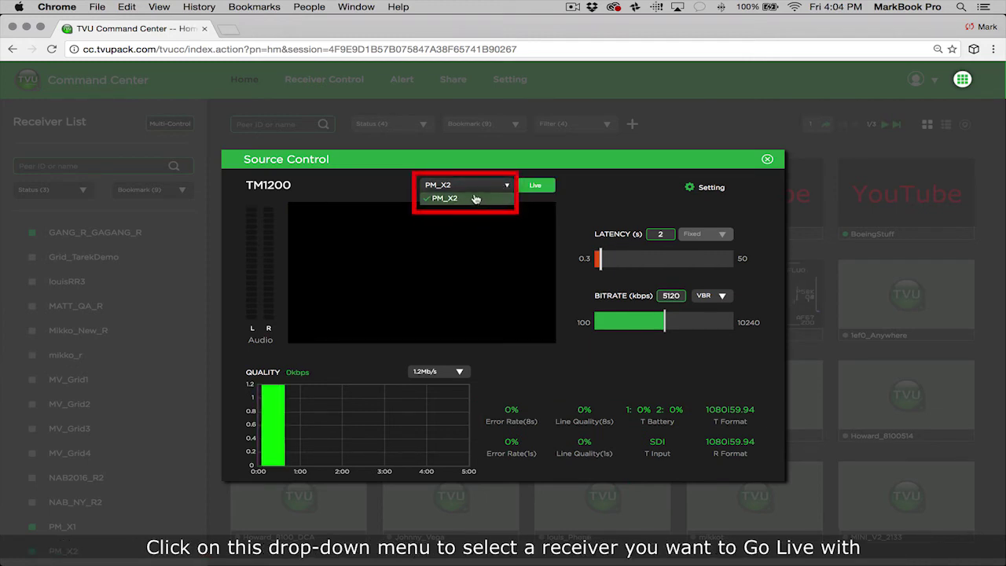
pyautogui.click(469, 197)
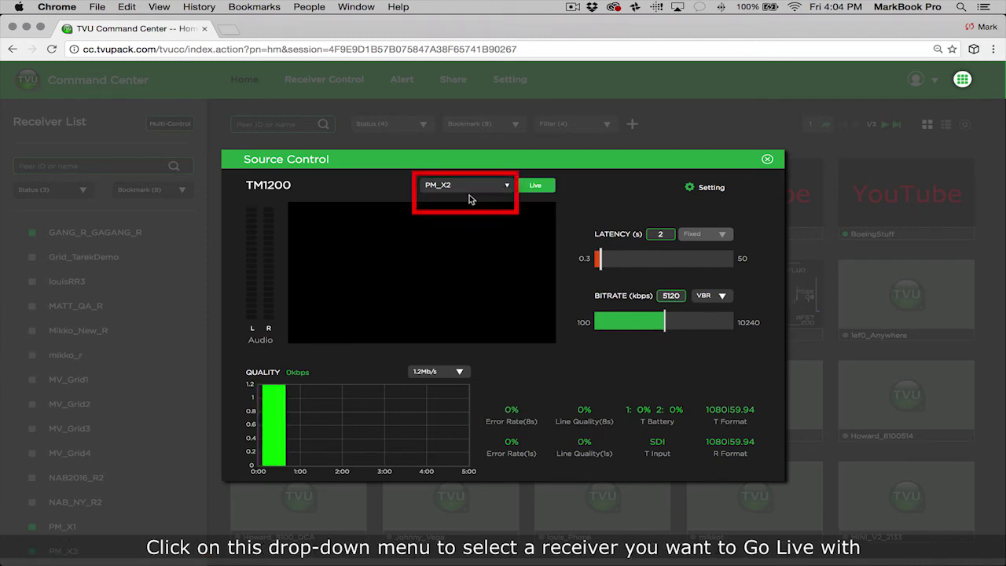
pyautogui.click(546, 189)
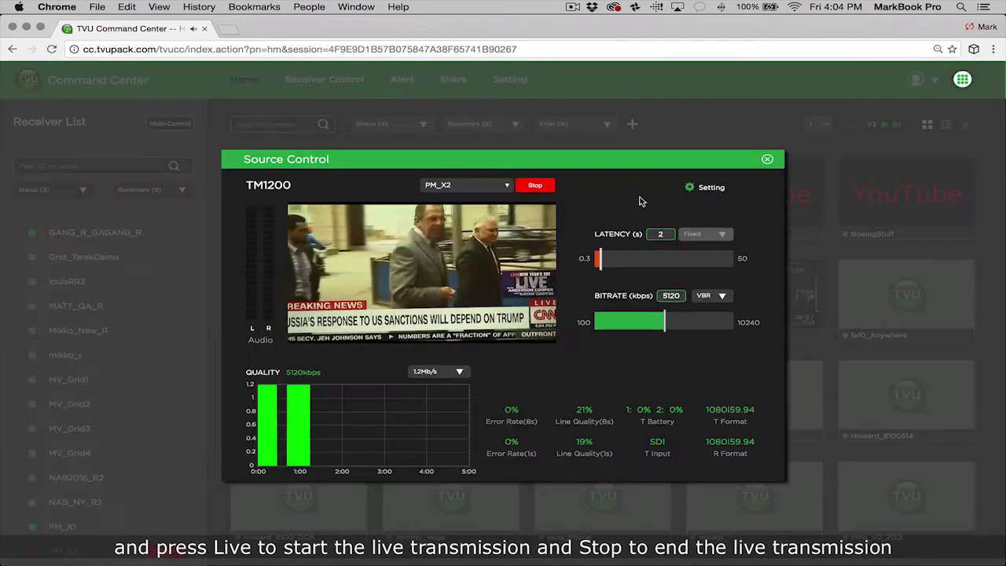
pyautogui.click(531, 188)
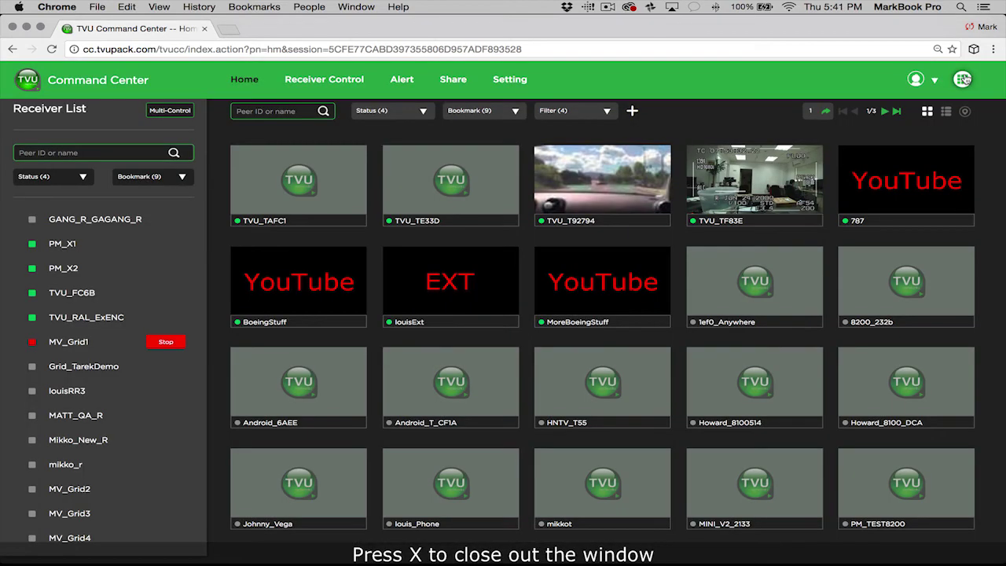
# - View the other TVU services panel, close it, and log out from the account menu
pyautogui.click(974, 83)
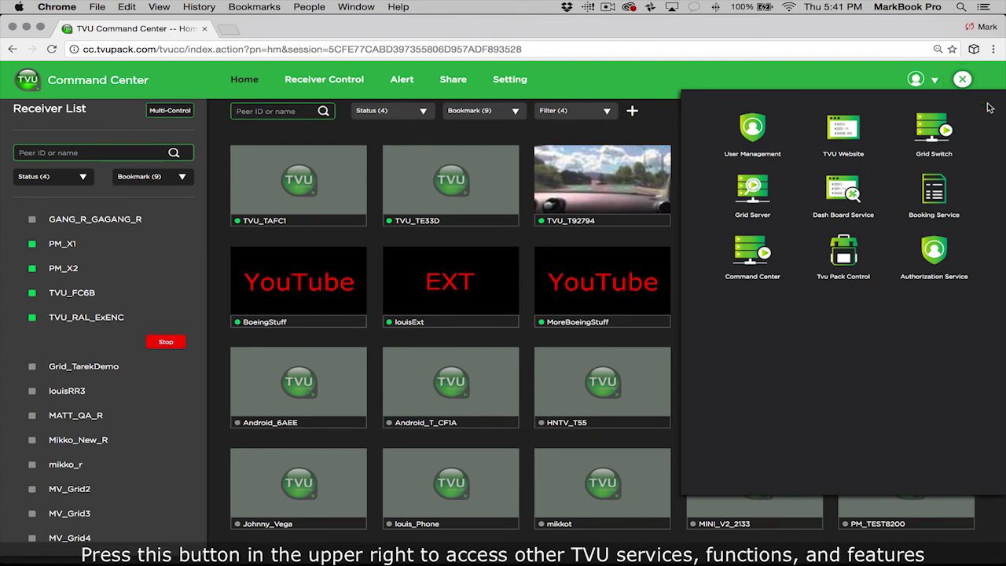
pyautogui.click(962, 78)
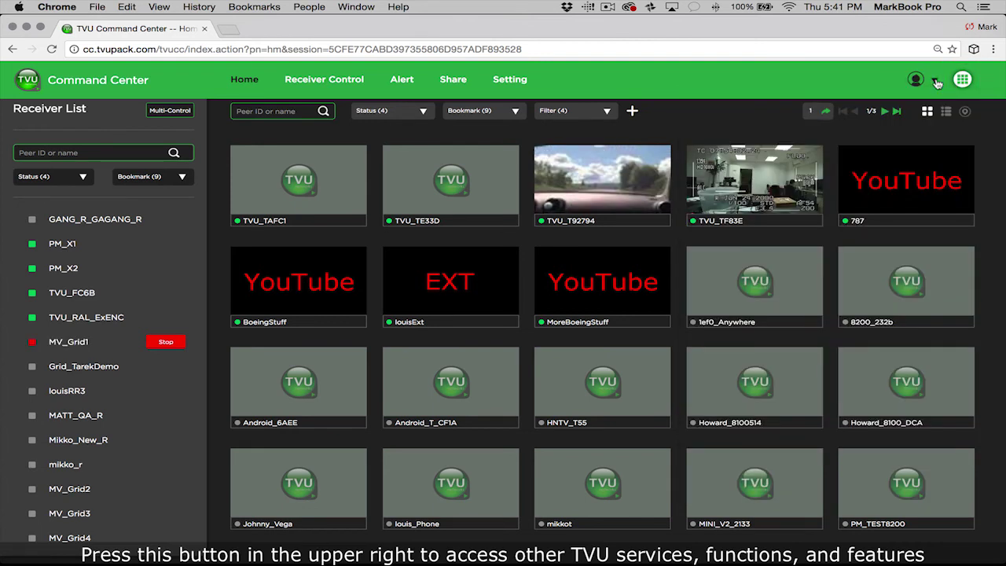
pyautogui.click(935, 80)
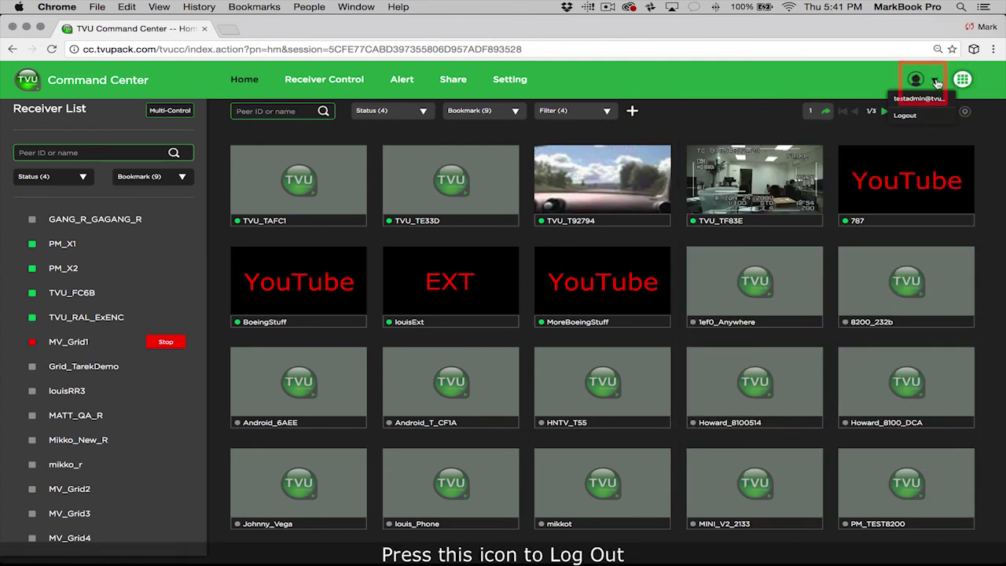
pyautogui.click(921, 117)
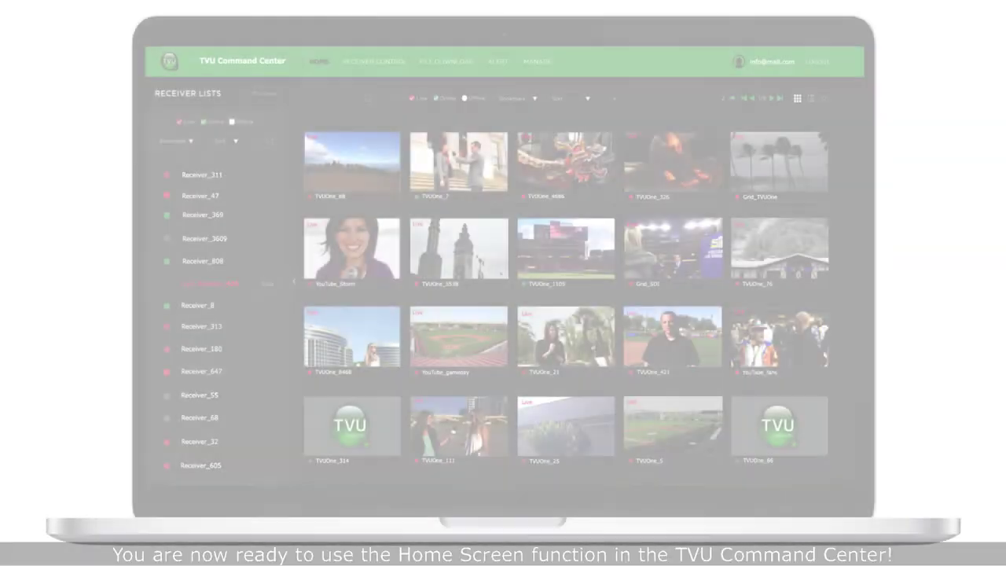